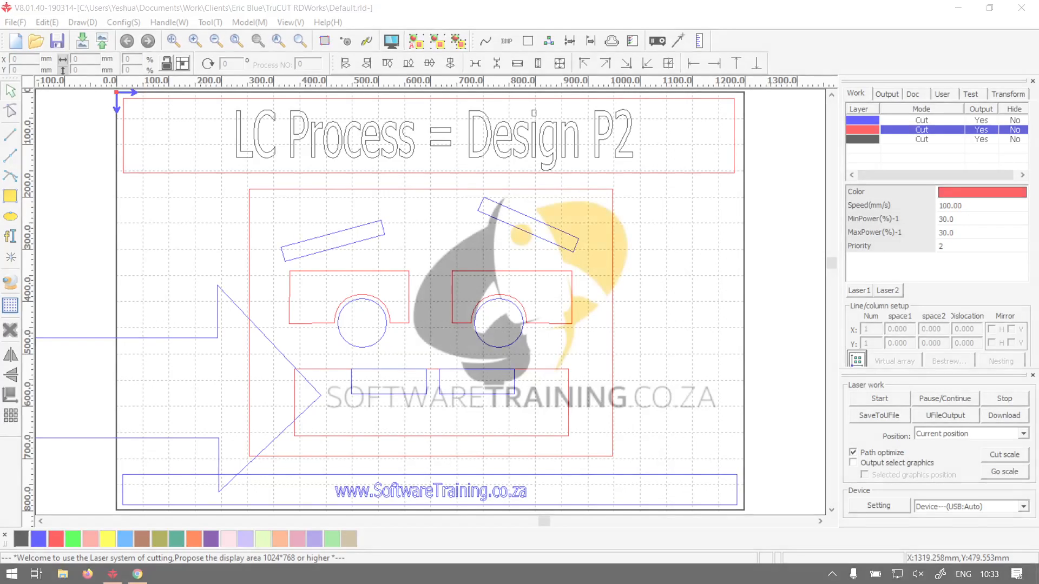
Step: Delete the large blue arrow shape that overlaps the left side of the face
left_click(520, 16)
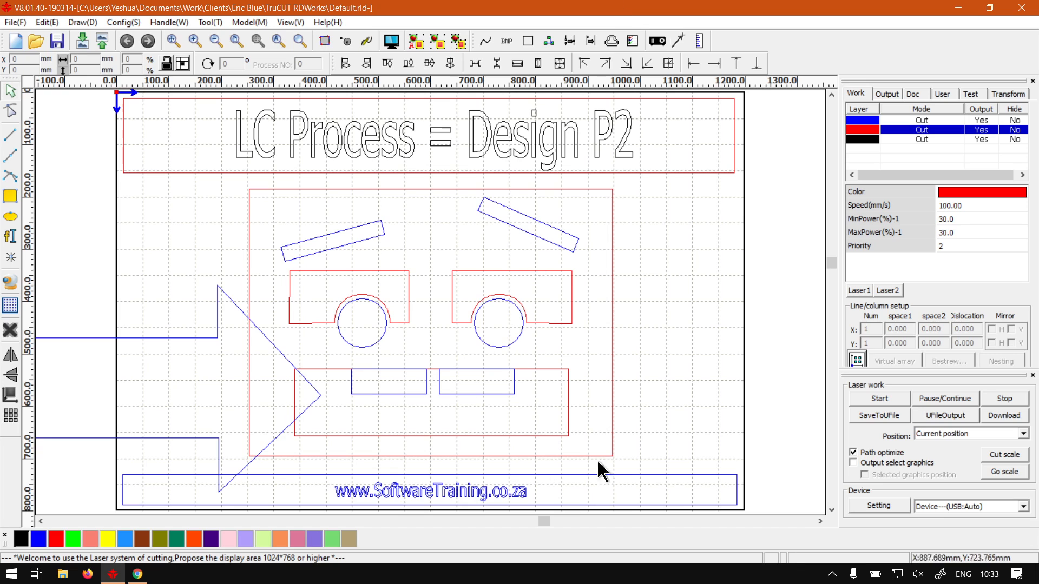
left_click(174, 338)
key("Delete")
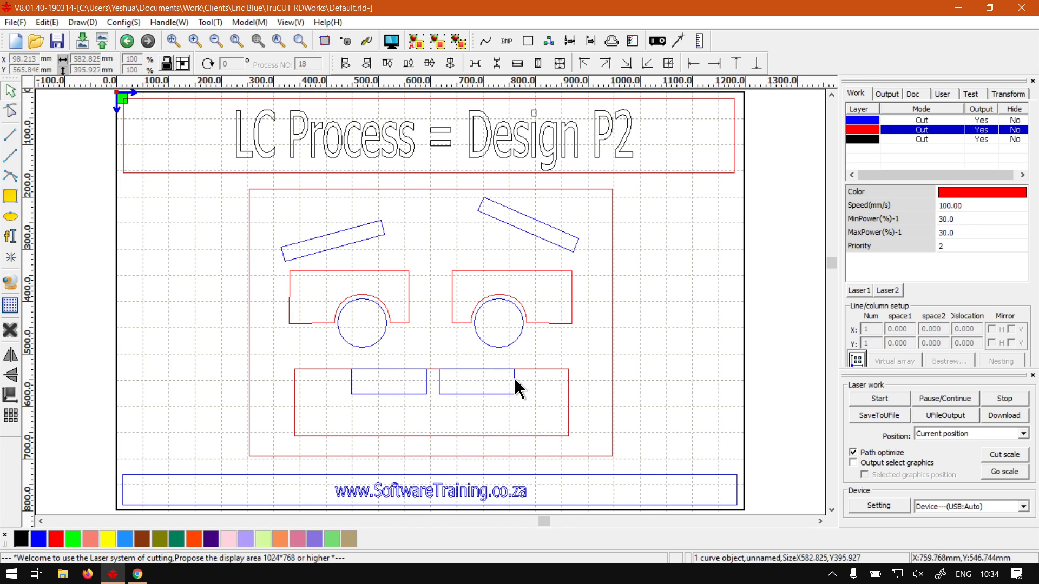
Step: Assign both eyebrows, both eye circles and the two tooth rectangles to the black layer
left_click(548, 369)
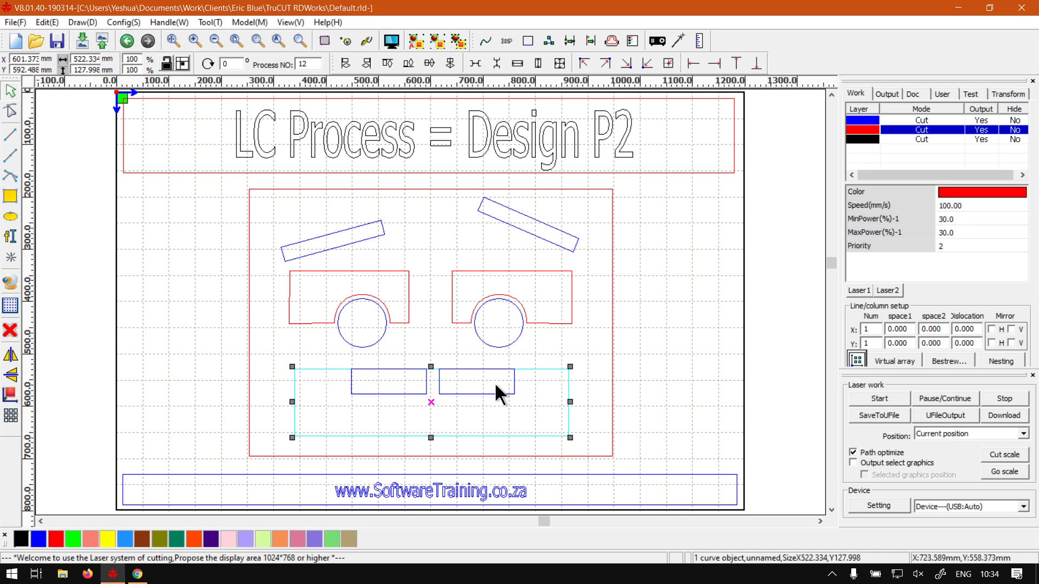
left_click(376, 238)
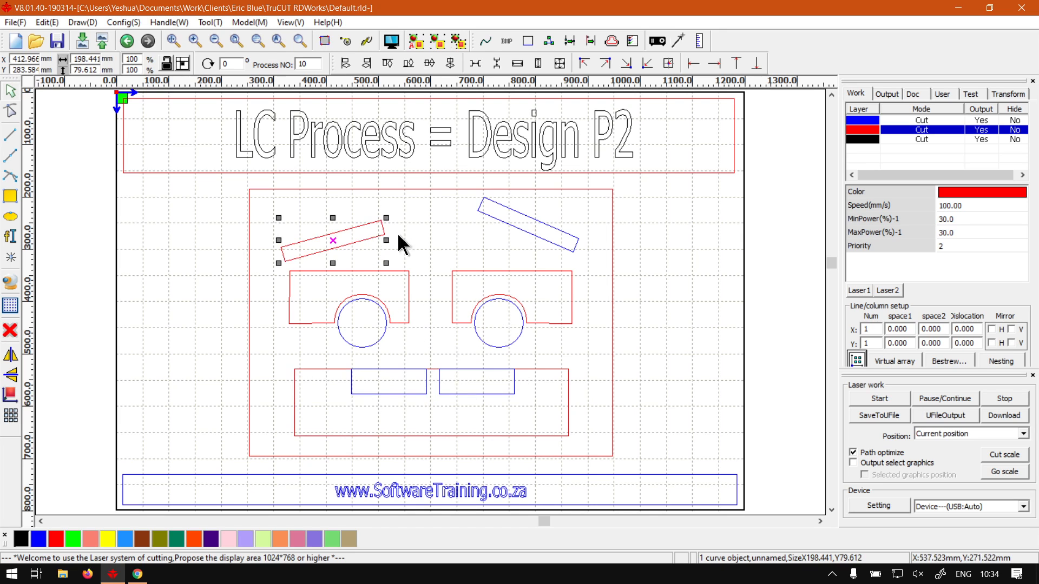
left_click(520, 223, "shift")
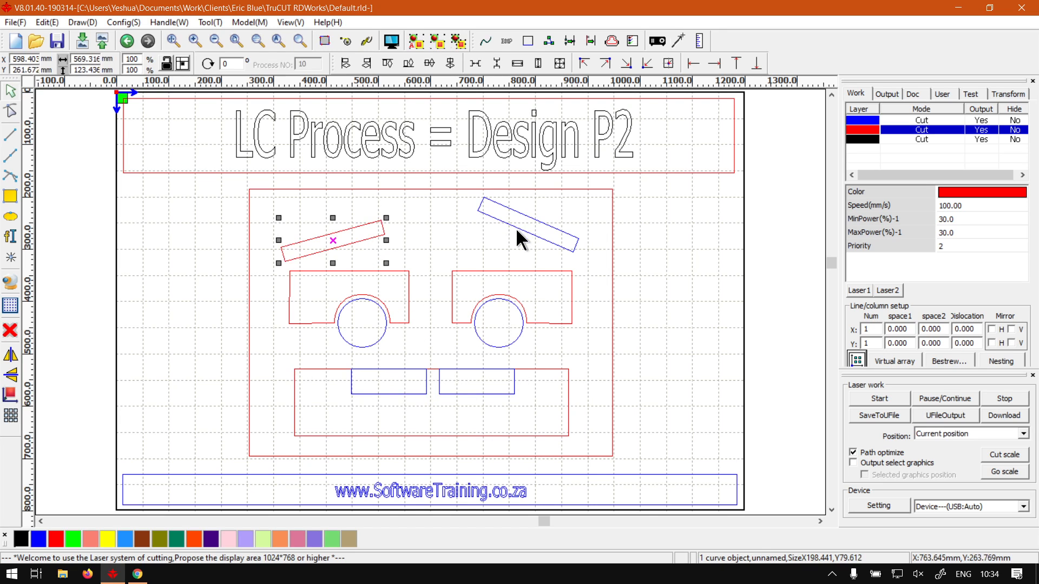
left_click(381, 331, "shift")
left_click(478, 339, "shift")
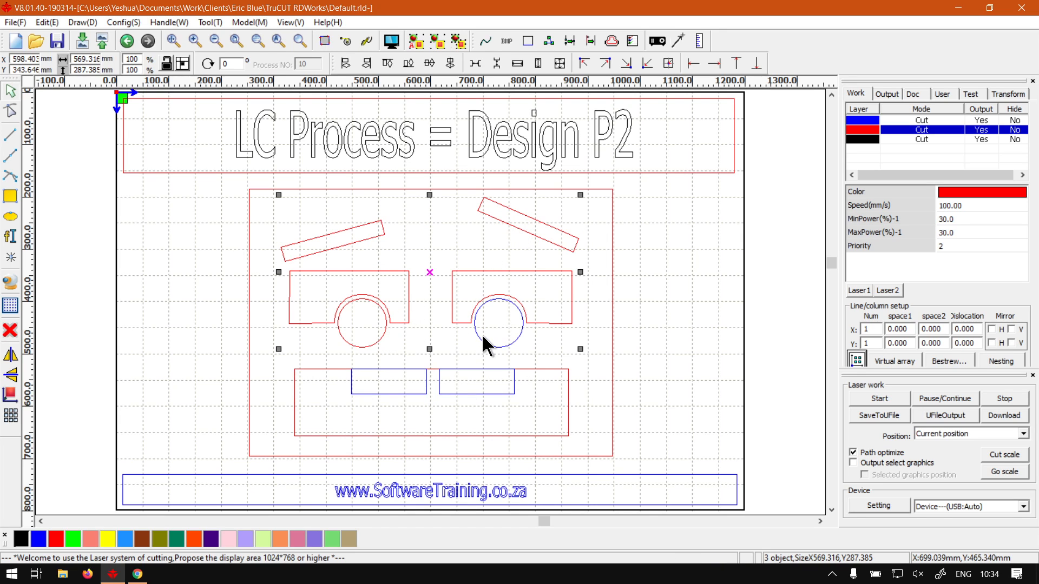
left_click(449, 383, "shift")
left_click(403, 393, "shift")
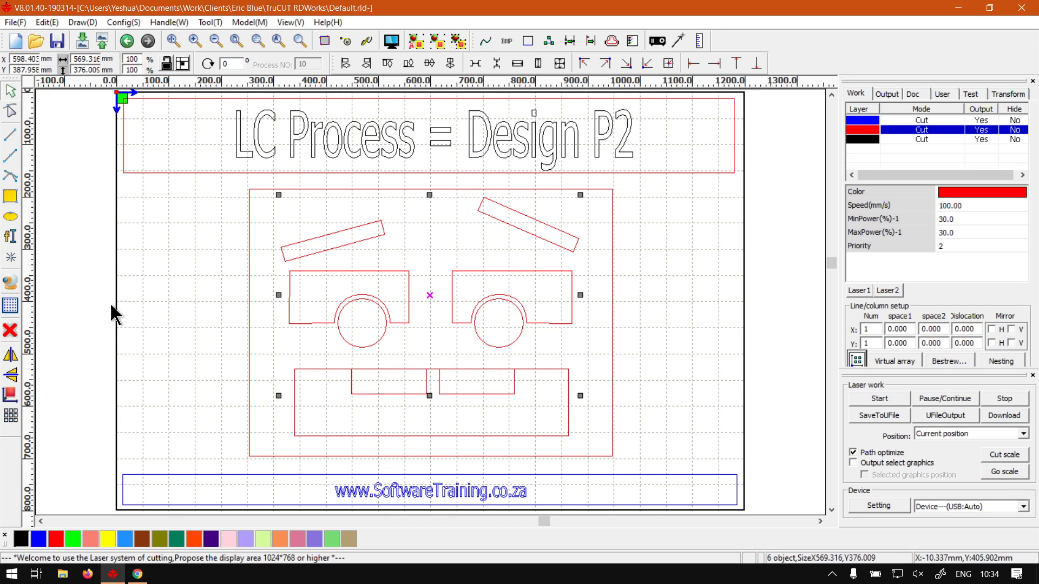
left_click(22, 542)
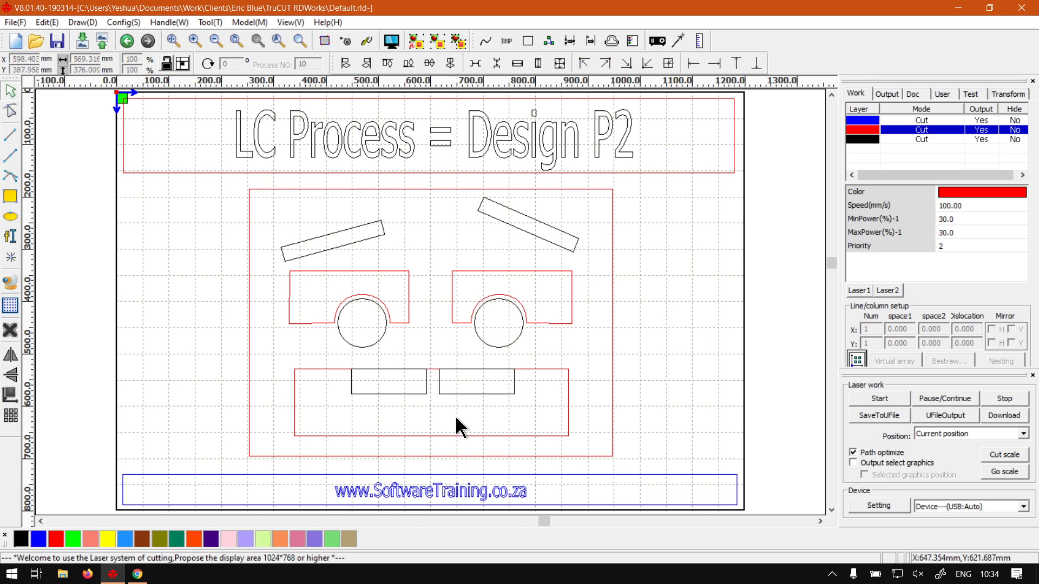
Step: Delete the overlapping lines between the mouth rectangle and the two teeth with a 1 mm overlap error
scroll(446, 430, "up", 3)
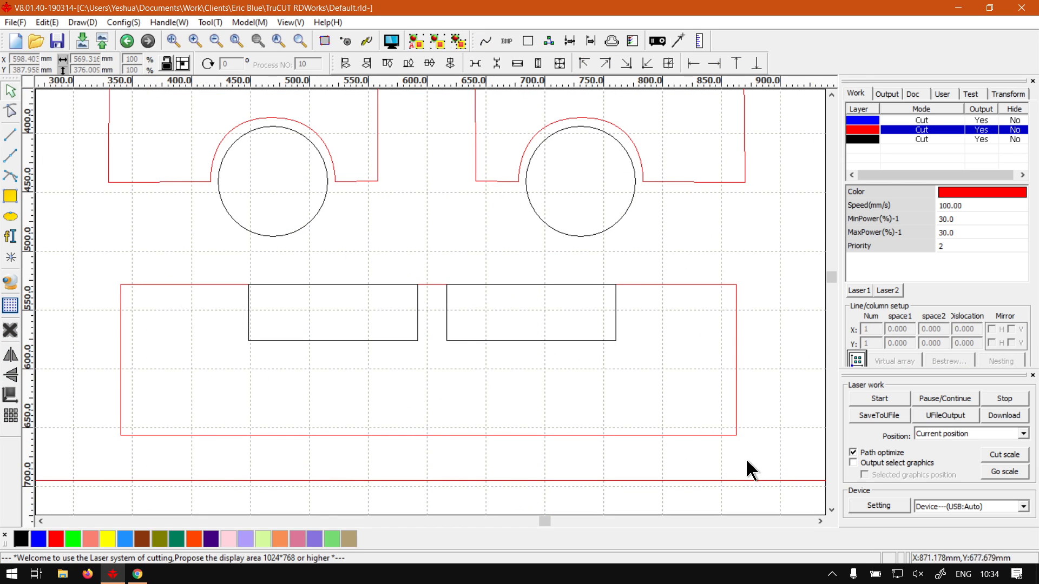
left_click_drag(223, 277, 92, 253)
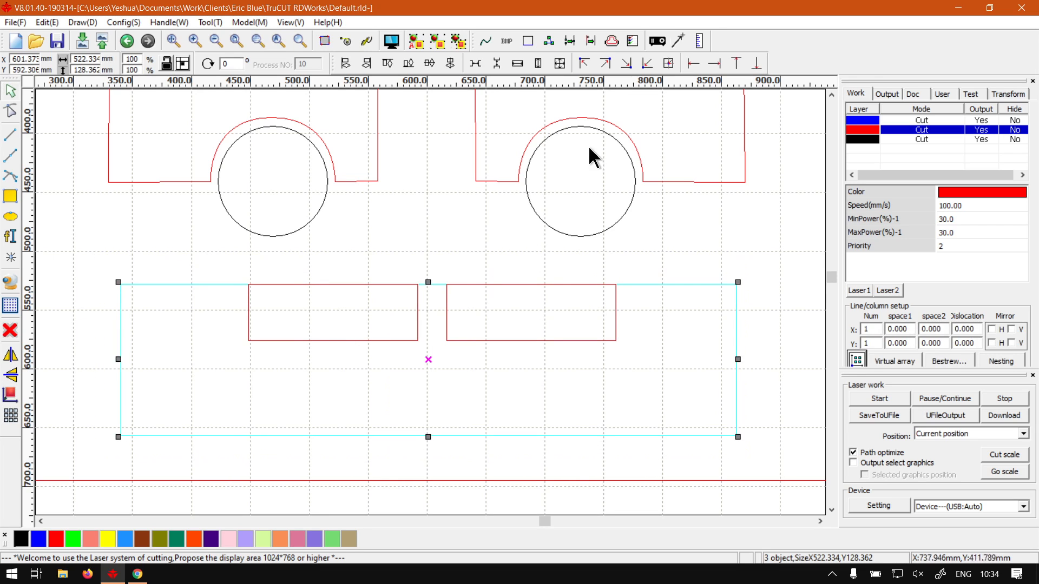
left_click(589, 42)
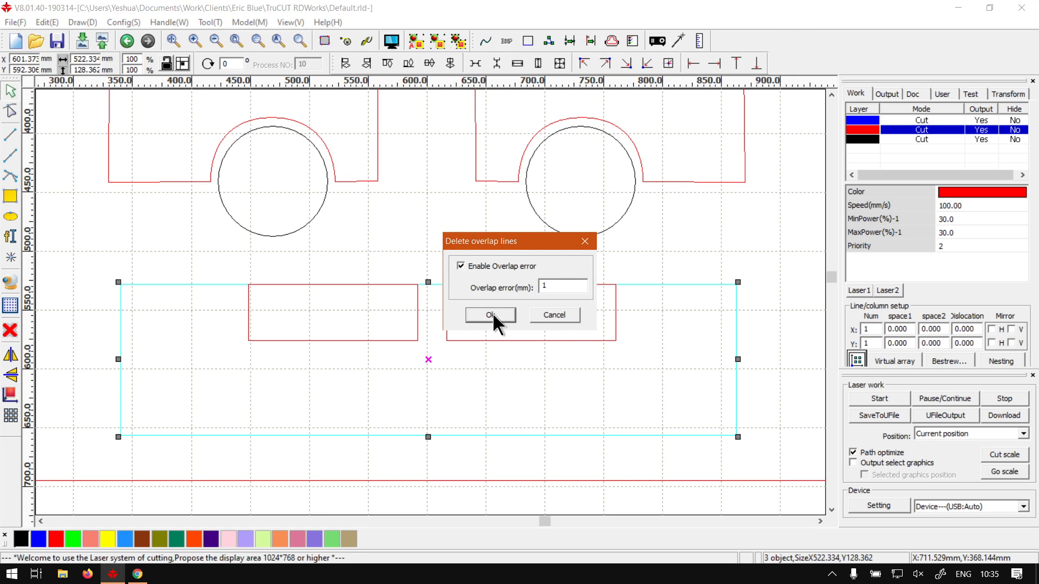
left_click(493, 315)
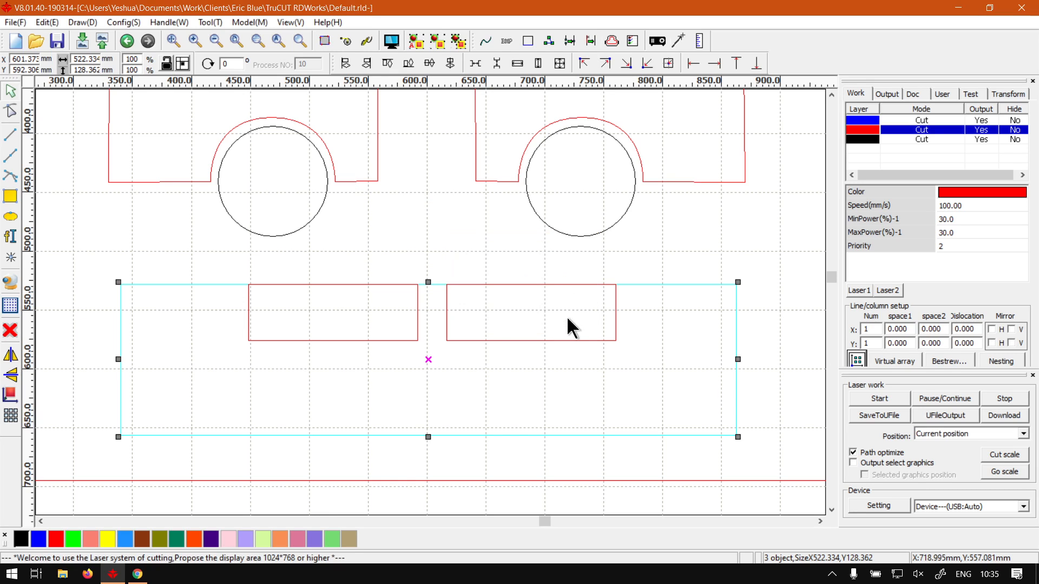
left_click(568, 317)
left_click(539, 266)
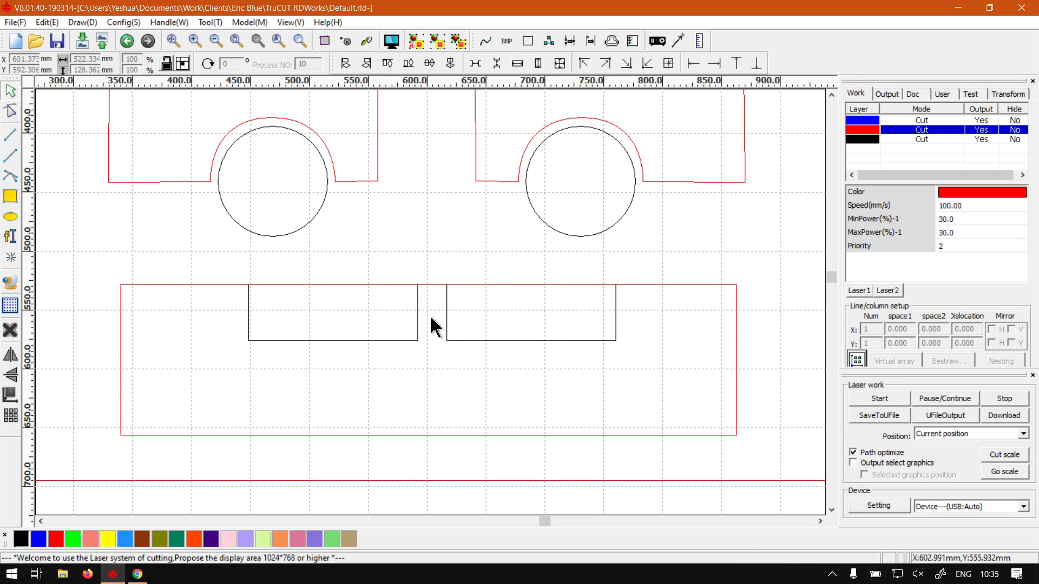
Step: Assign both teeth to the red layer
left_click(471, 341)
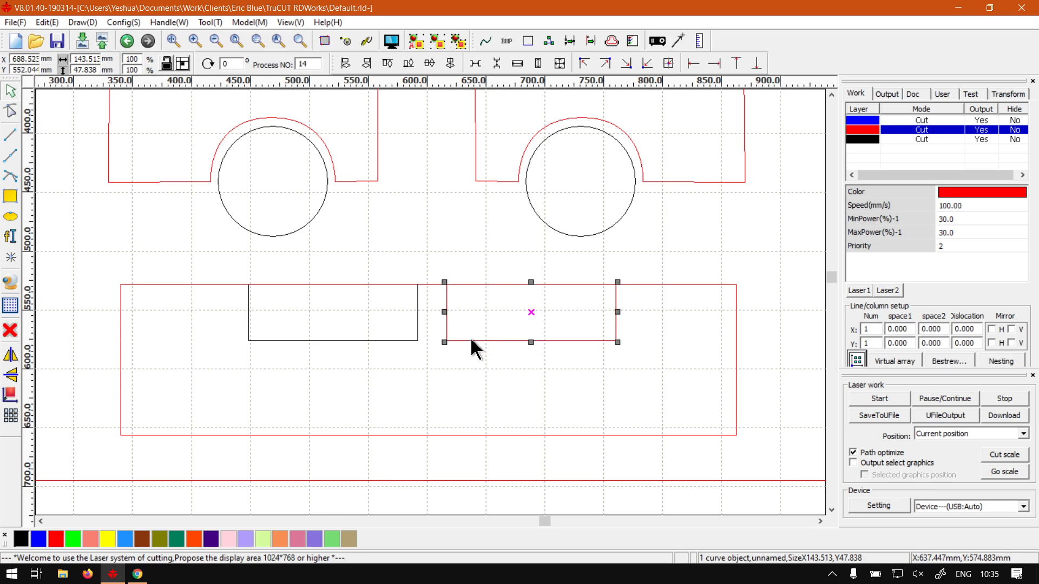
left_click(512, 396)
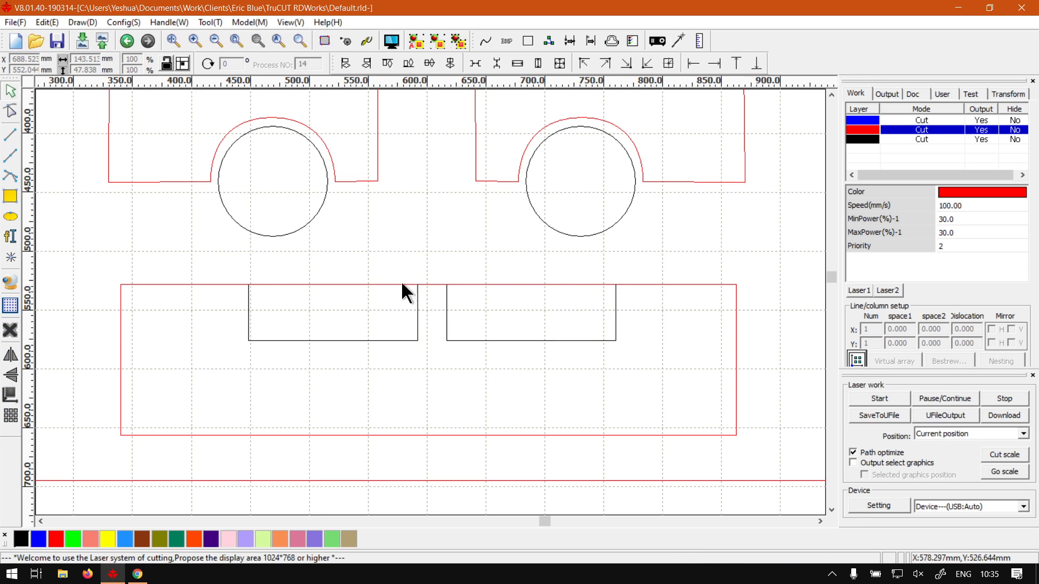
left_click(287, 340)
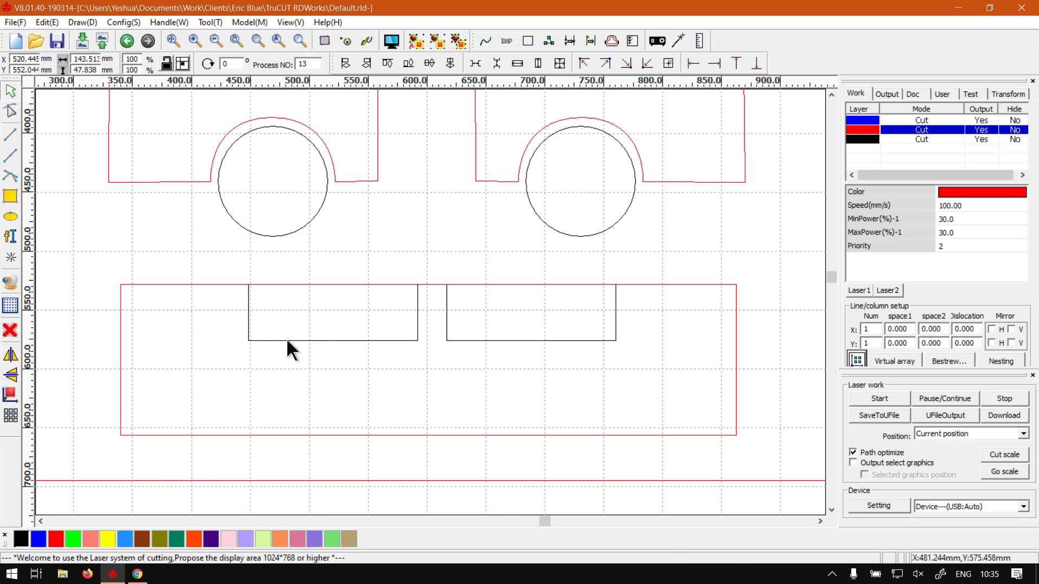
left_click(490, 340, "shift")
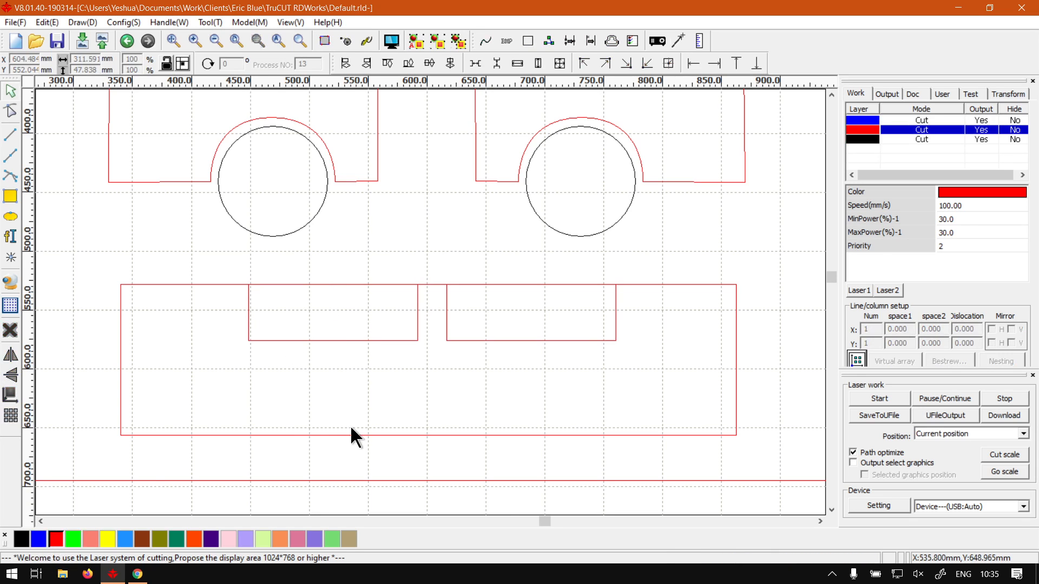
Step: Add nodes on the mouth's upper edge where it meets both sides of the right tooth
left_click(652, 284)
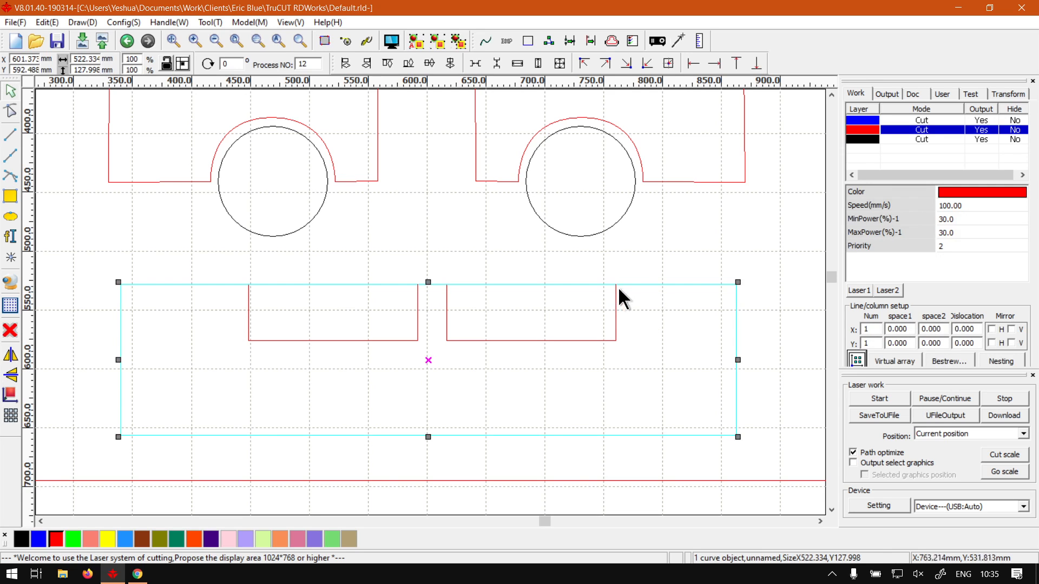
scroll(596, 296, "up", 4)
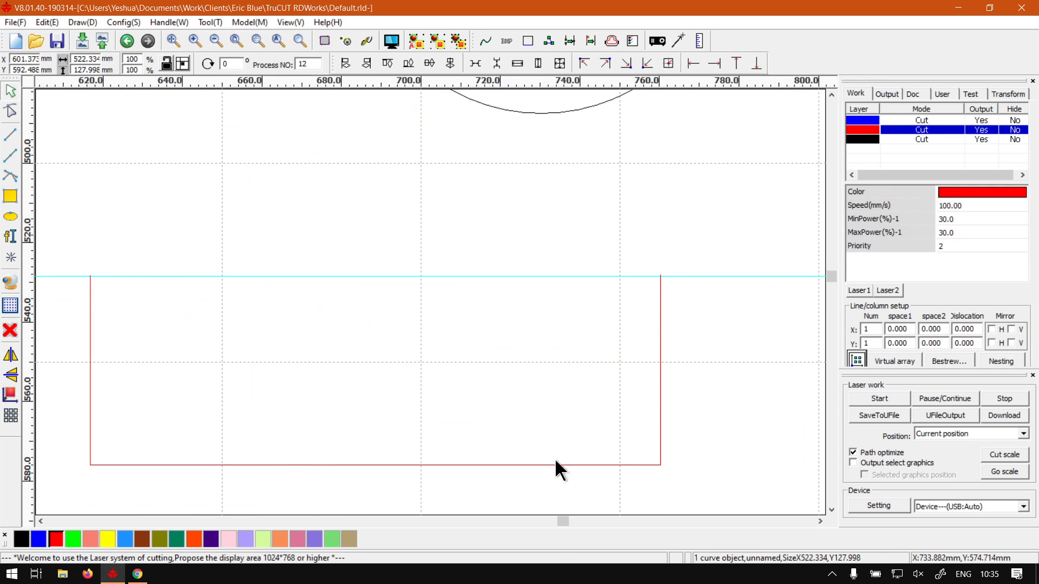
left_click_drag(560, 519, 560, 519)
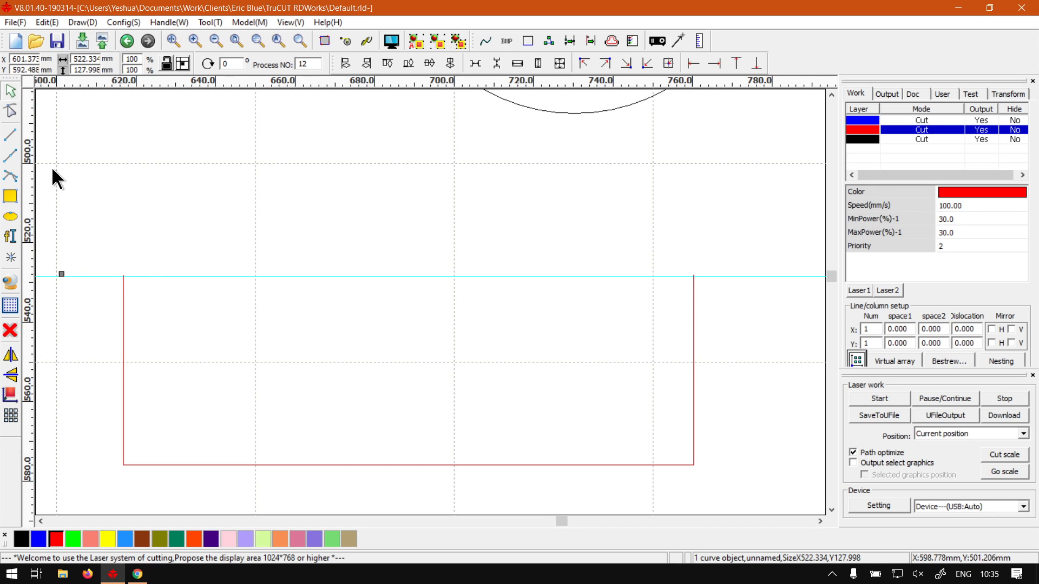
left_click(11, 112)
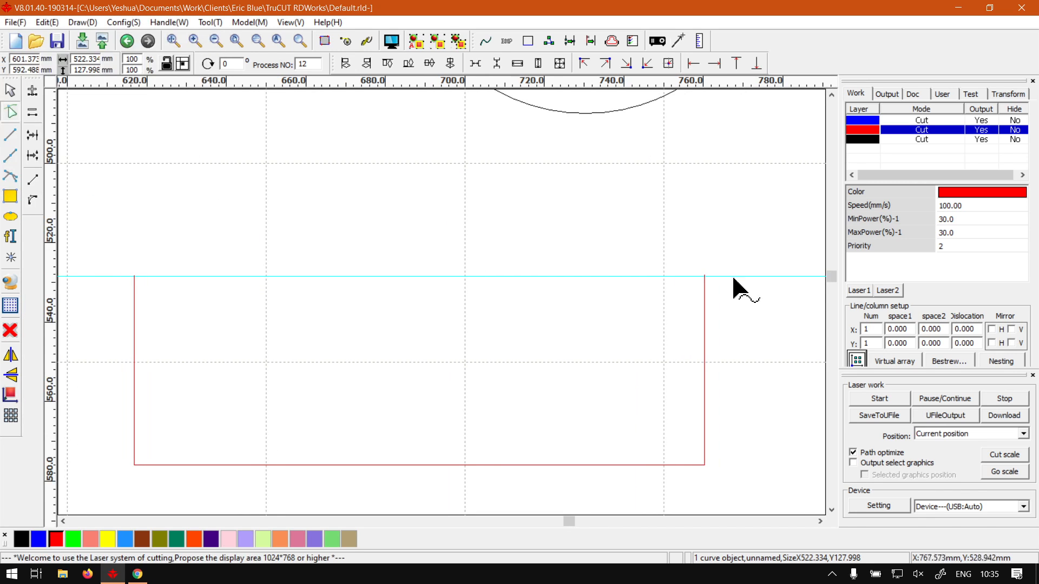
left_click(704, 276)
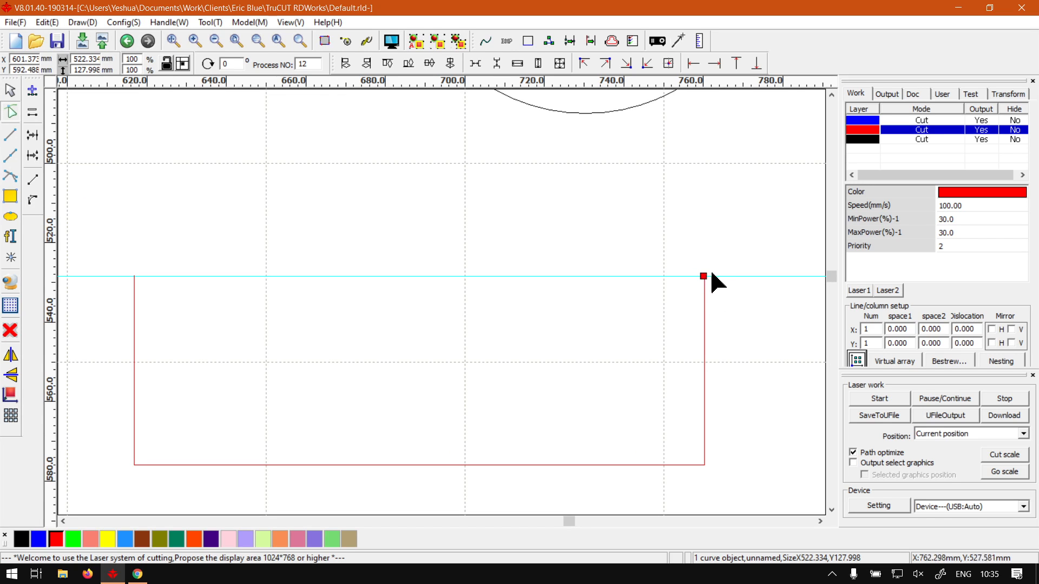
left_click(32, 91)
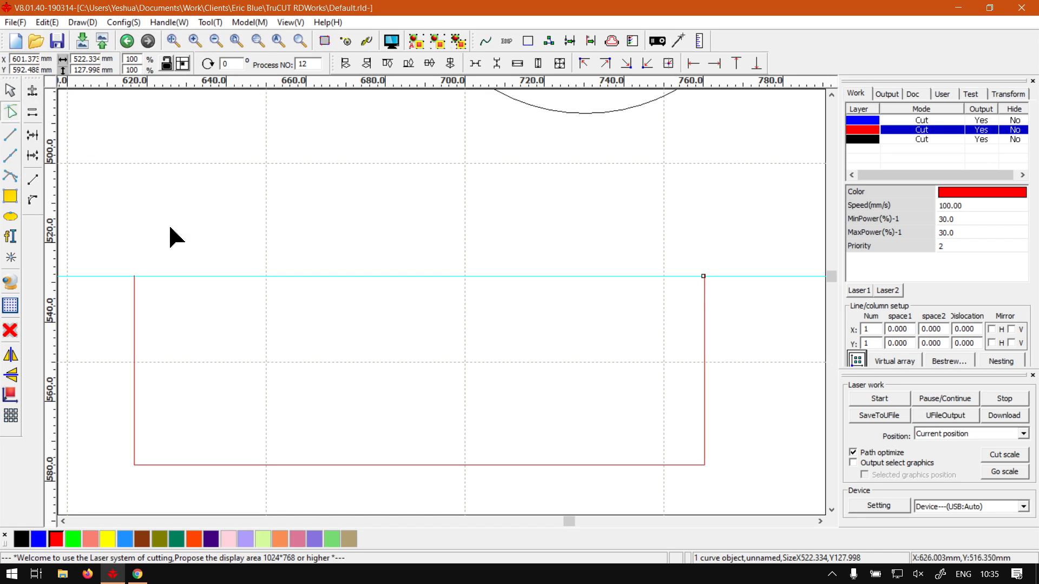
left_click(134, 276)
left_click(32, 89)
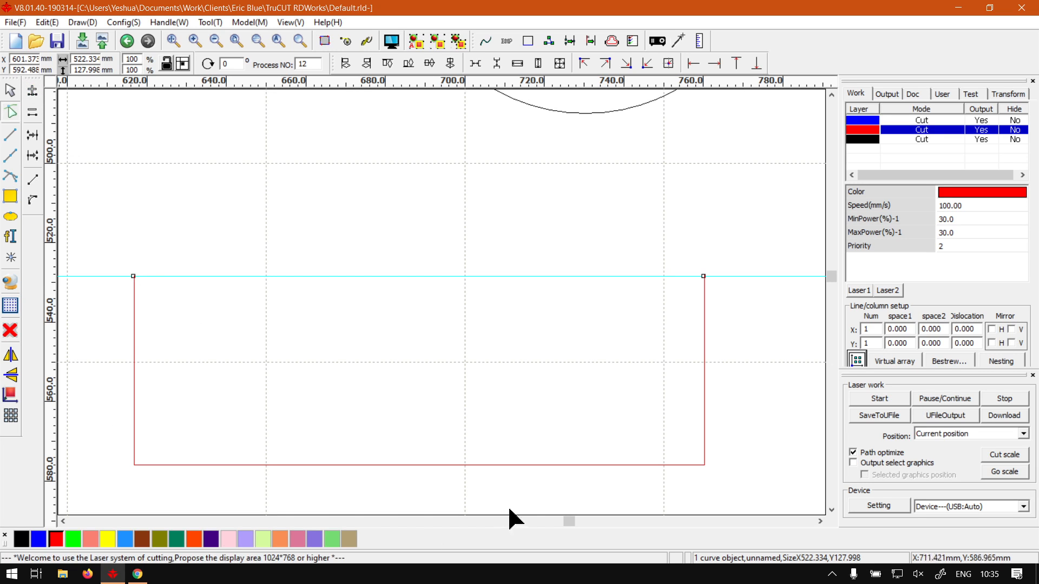
Step: Add nodes on the mouth's upper edge where it meets both sides of the left tooth
left_click_drag(569, 521, 537, 521)
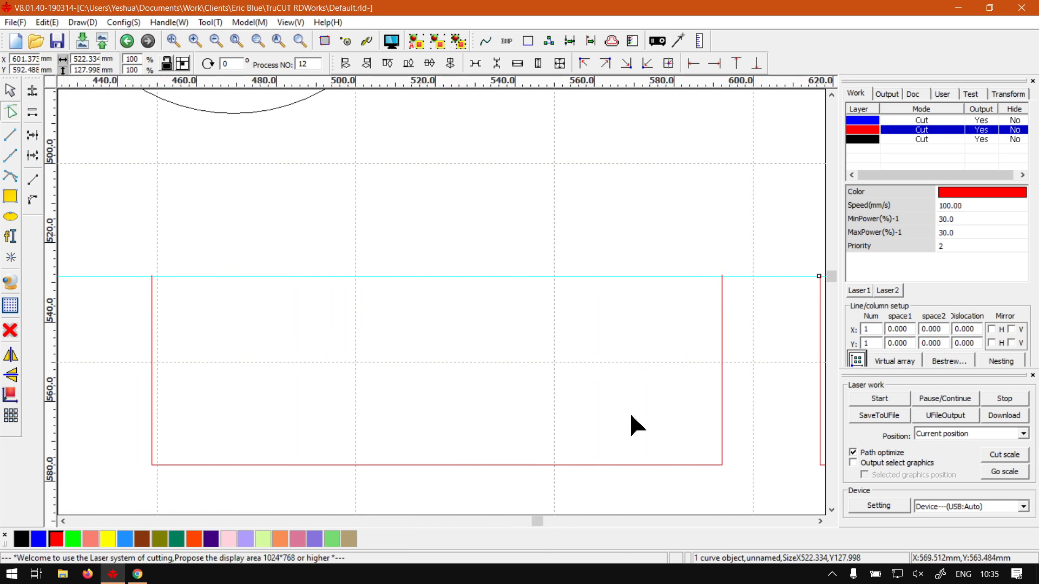
left_click(723, 276)
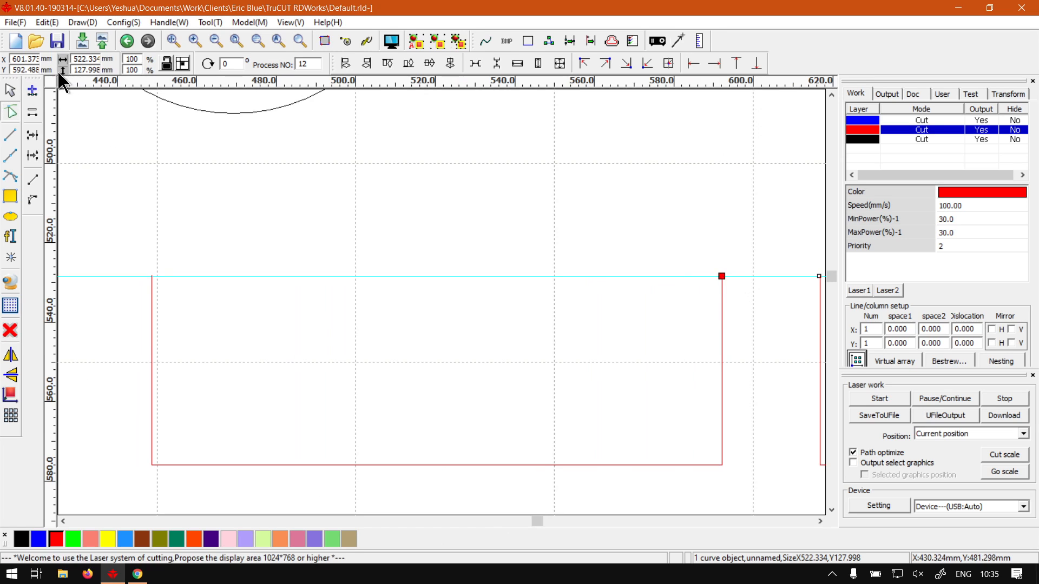
left_click(152, 276)
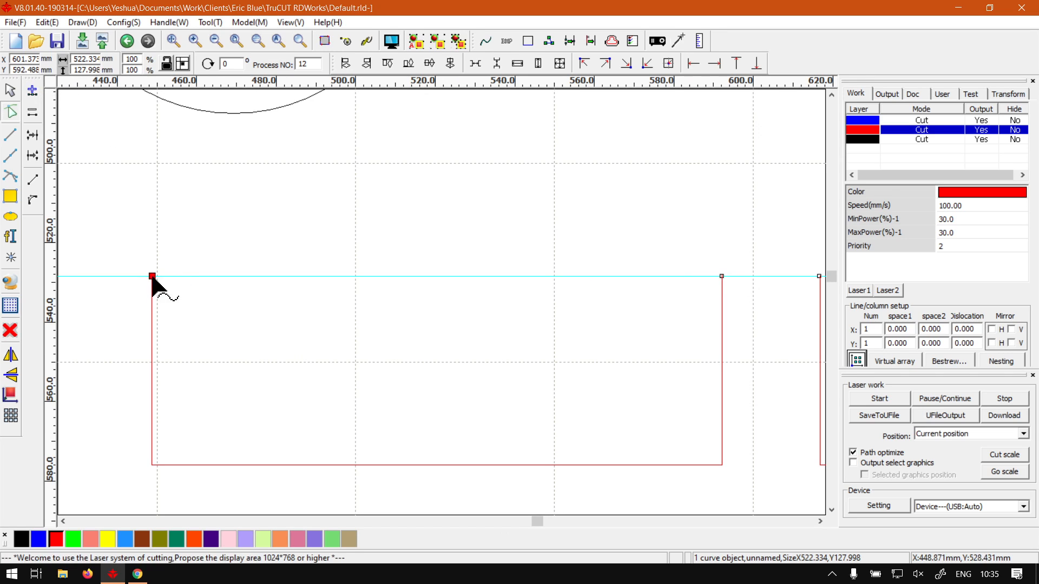
left_click(31, 90)
Step: Break the mouth's outline at the node on the right tooth's outer corner
left_click_drag(535, 521, 573, 523)
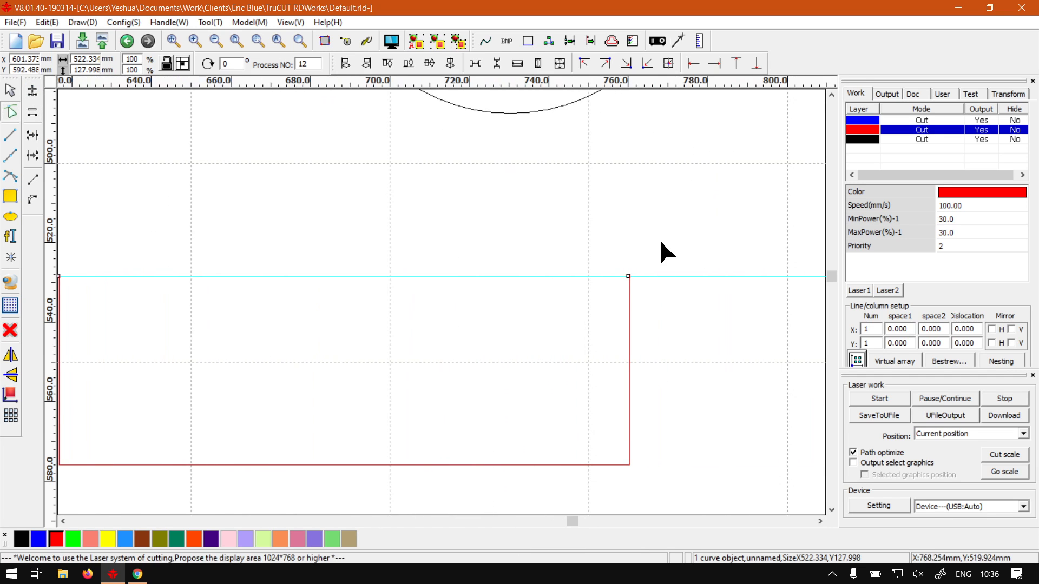
left_click_drag(735, 221, 596, 293)
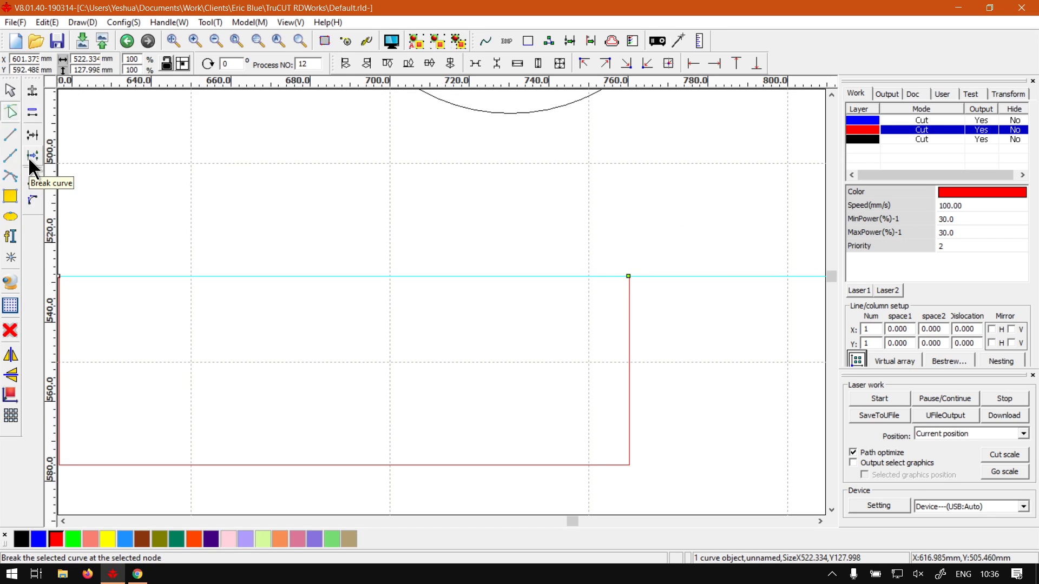
left_click(30, 160)
left_click(632, 276)
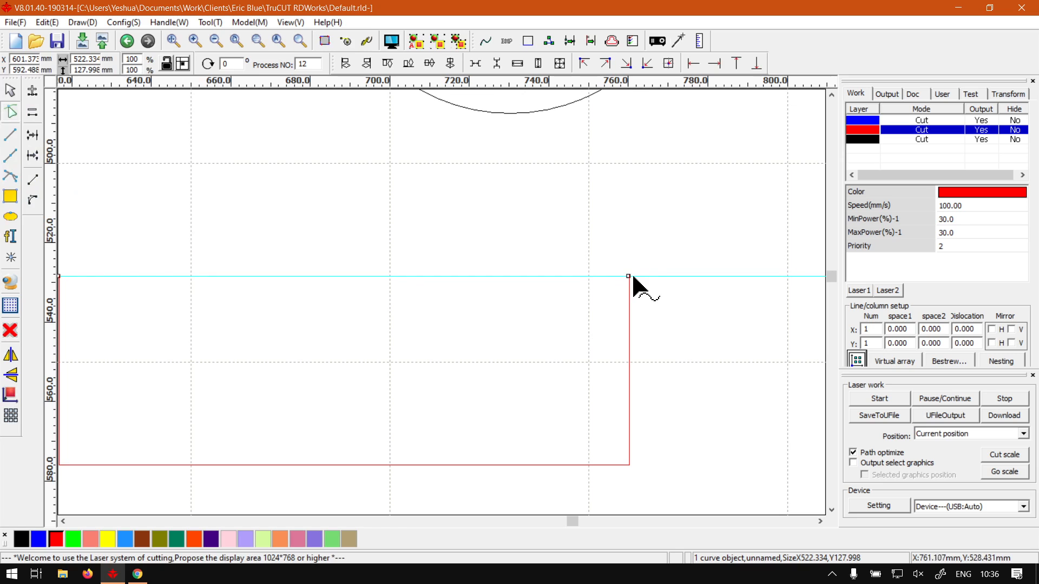
Step: Try pulling away the loose line end at the break and the node at the right tooth's inner corner, undoing the moves
left_click_drag(632, 261, 631, 258)
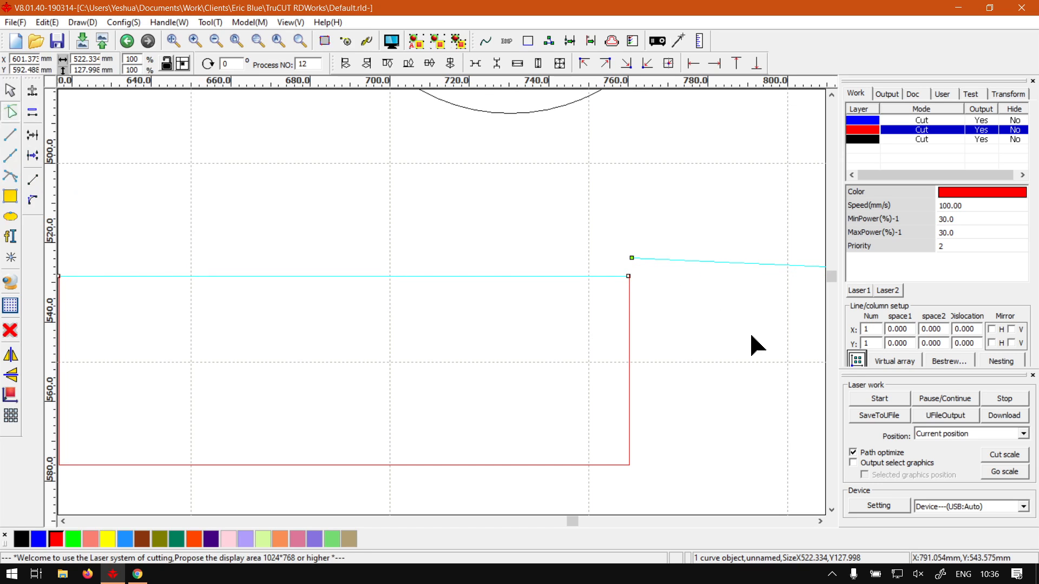
key("ctrl+z")
left_click(658, 276)
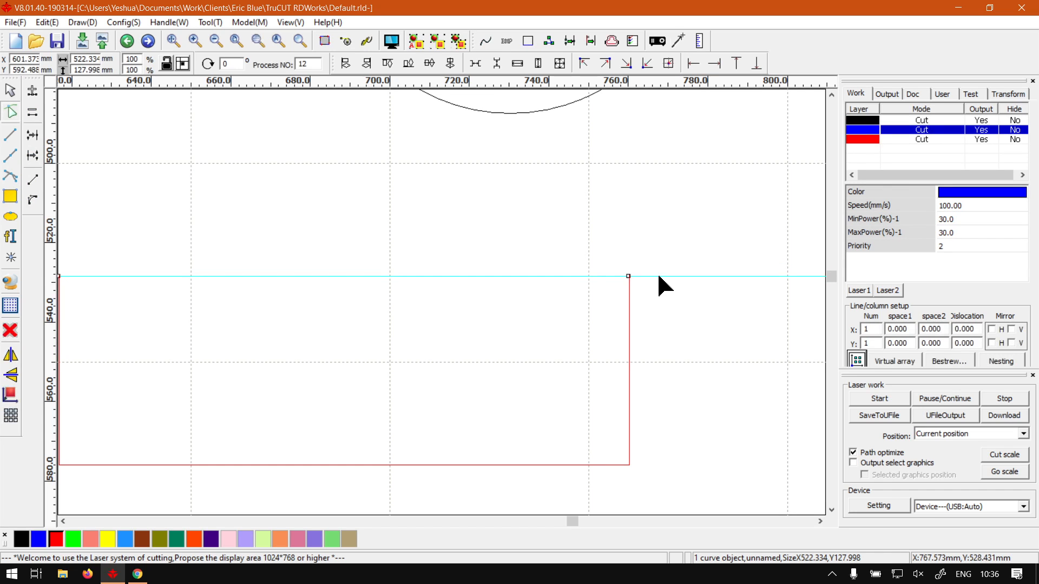
left_click(647, 265)
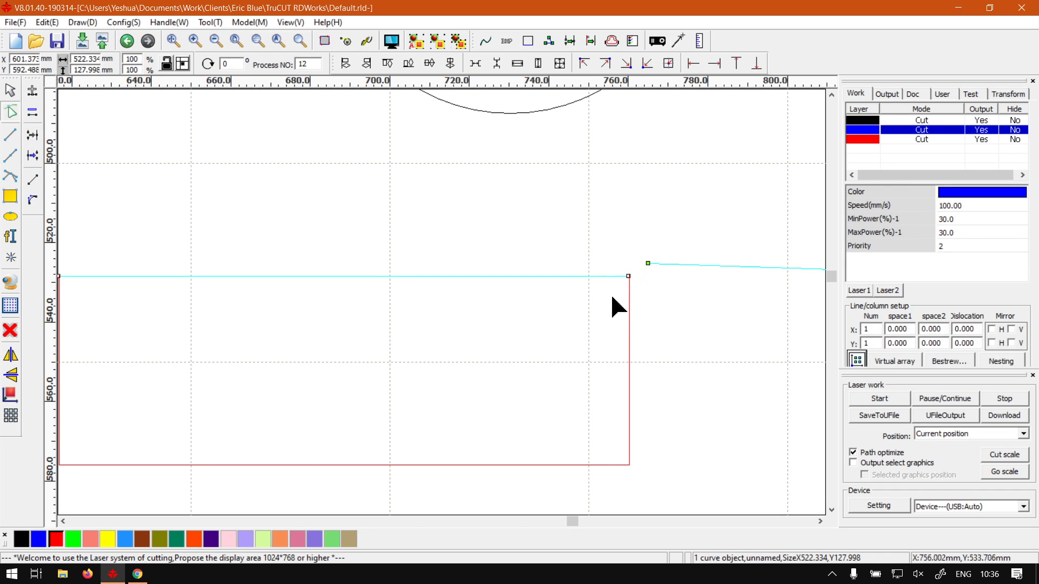
left_click_drag(573, 524, 548, 521)
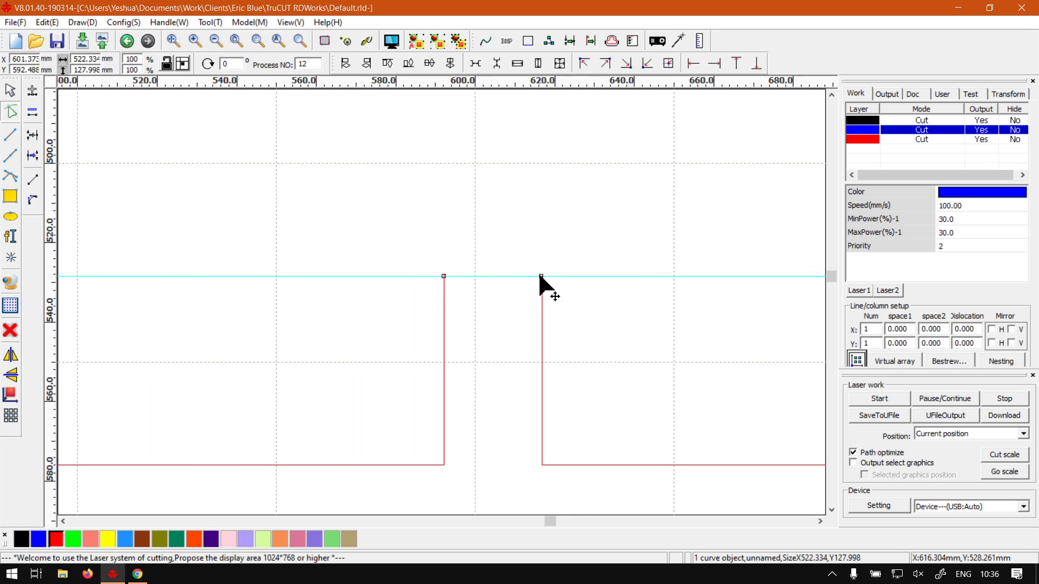
left_click_drag(540, 276, 538, 281)
key("ctrl+z")
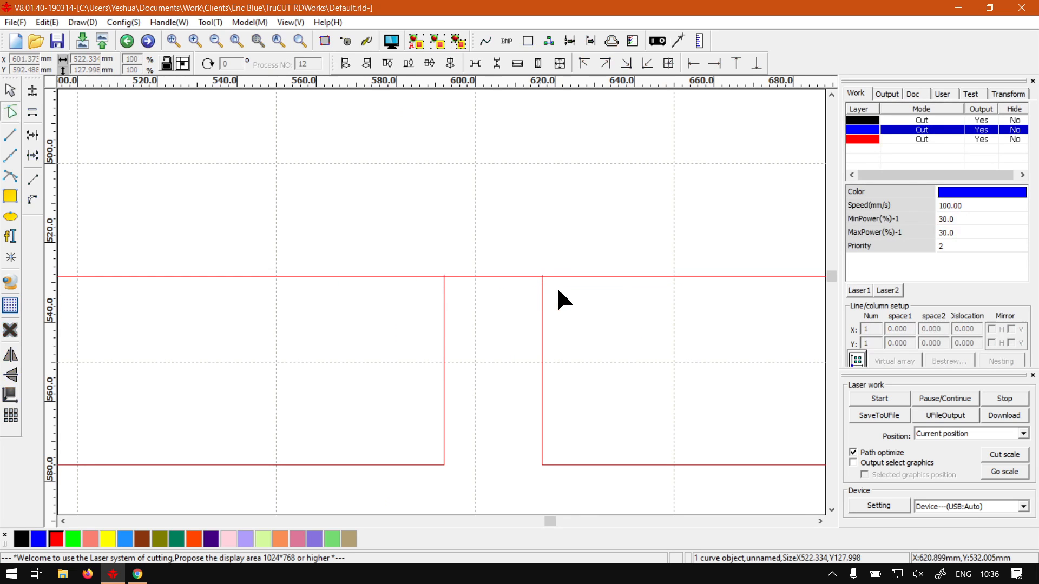
Step: Break the mouth's outline at the inner corners of both teeth and at the left tooth's outer corner
left_click(579, 277)
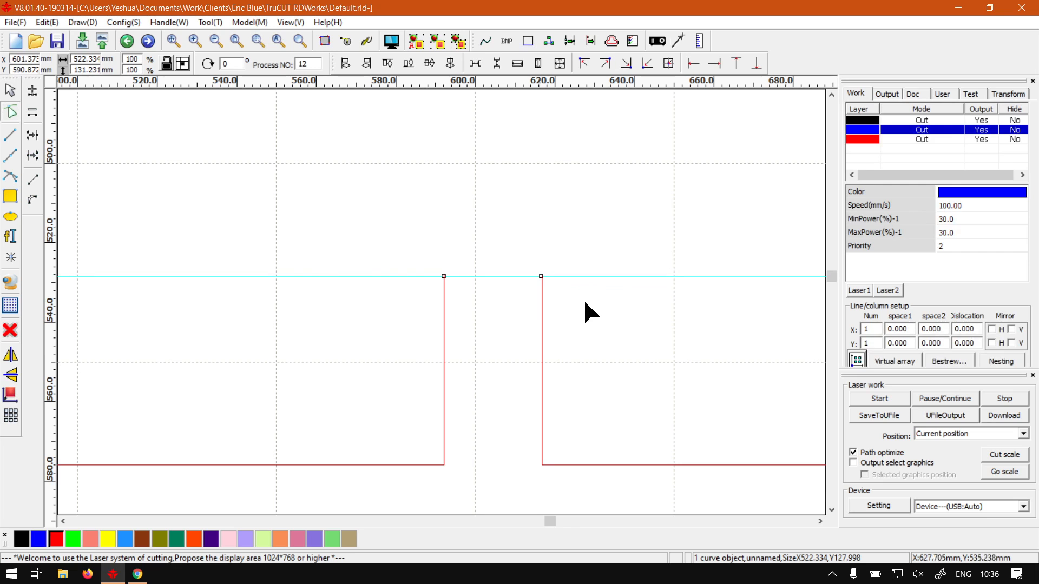
left_click(31, 159)
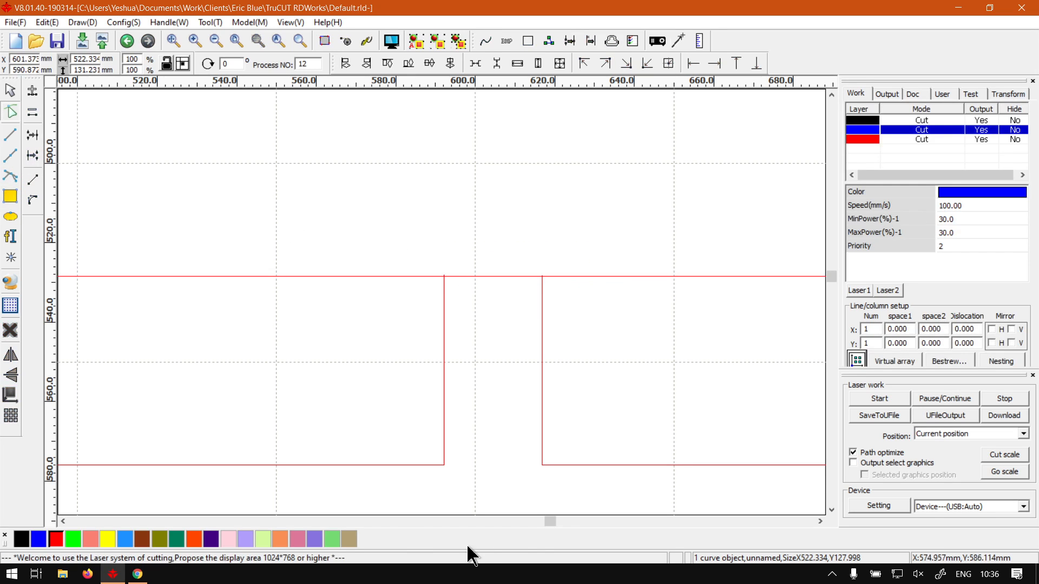
left_click_drag(547, 521, 525, 521)
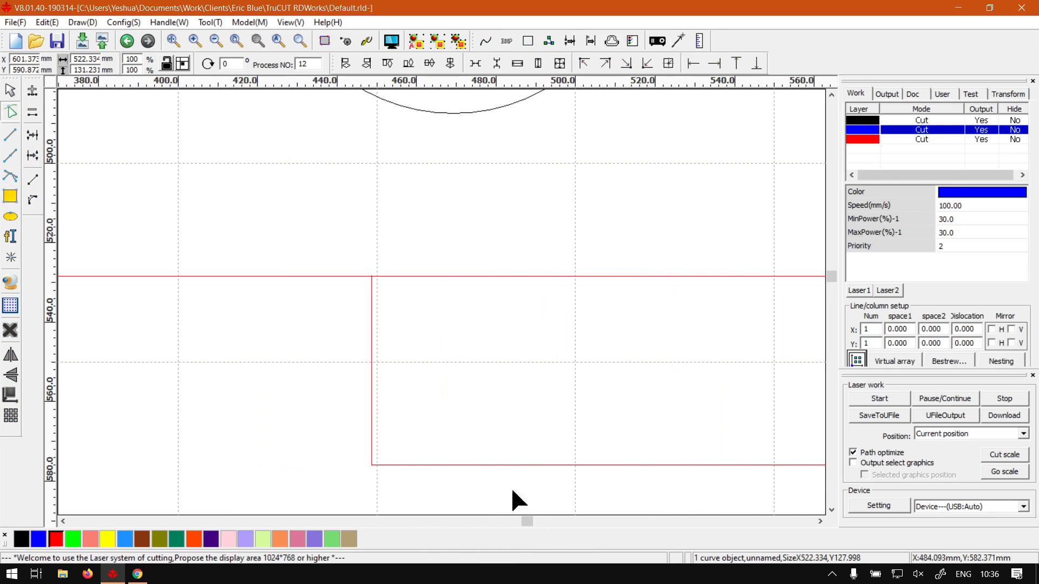
left_click(392, 278)
left_click_drag(405, 317, 340, 261)
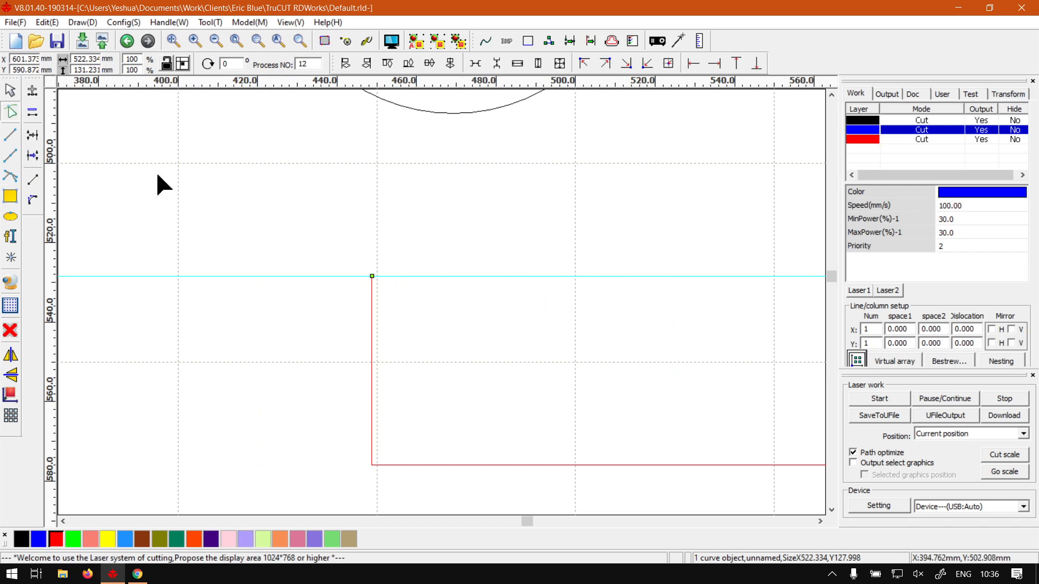
left_click(33, 156)
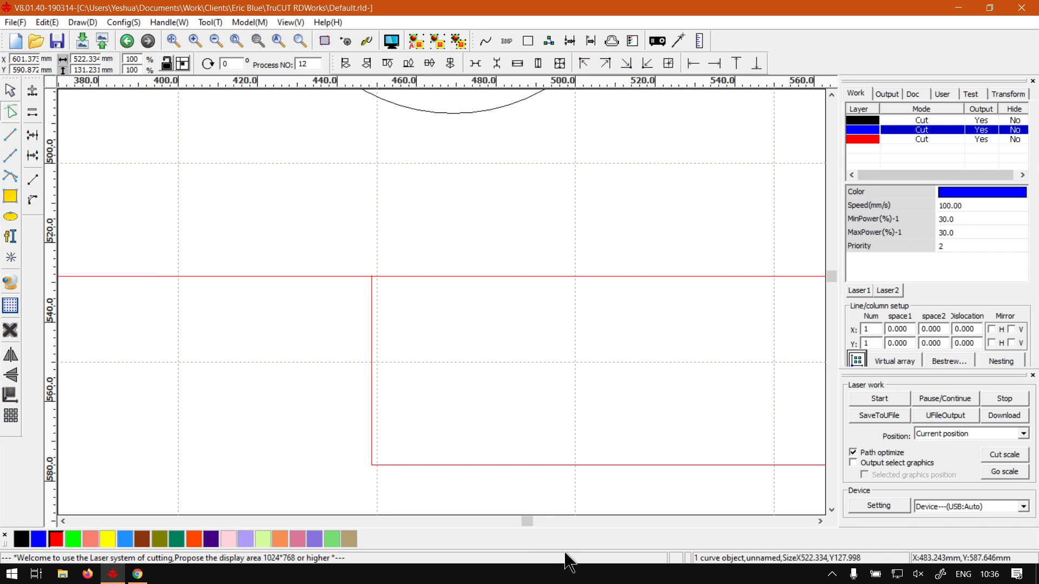
Step: Move the loose end of the mouth's upper edge back onto the right tooth's outer upper corner
left_click_drag(529, 521, 587, 521)
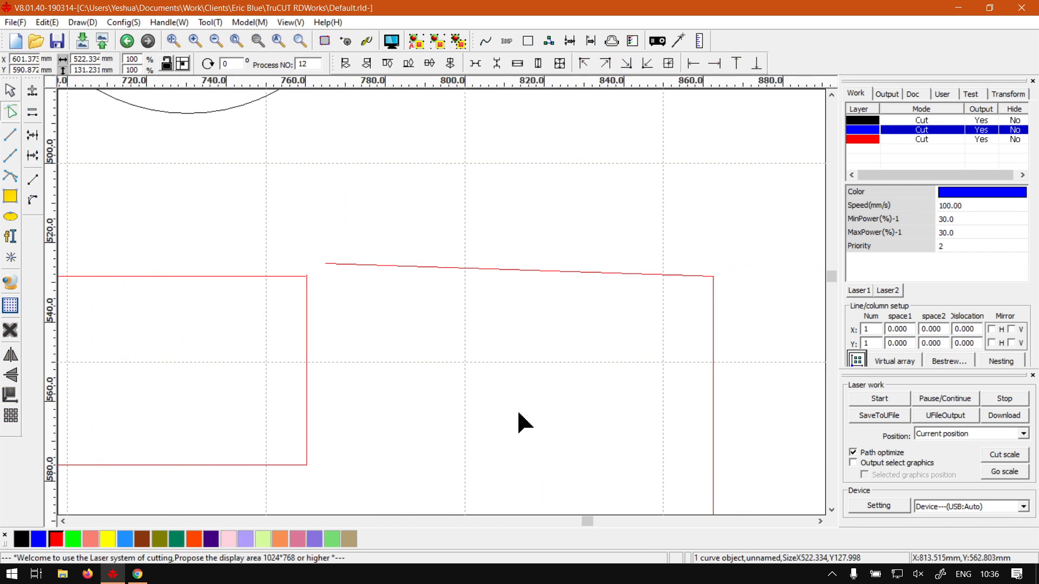
left_click(346, 263)
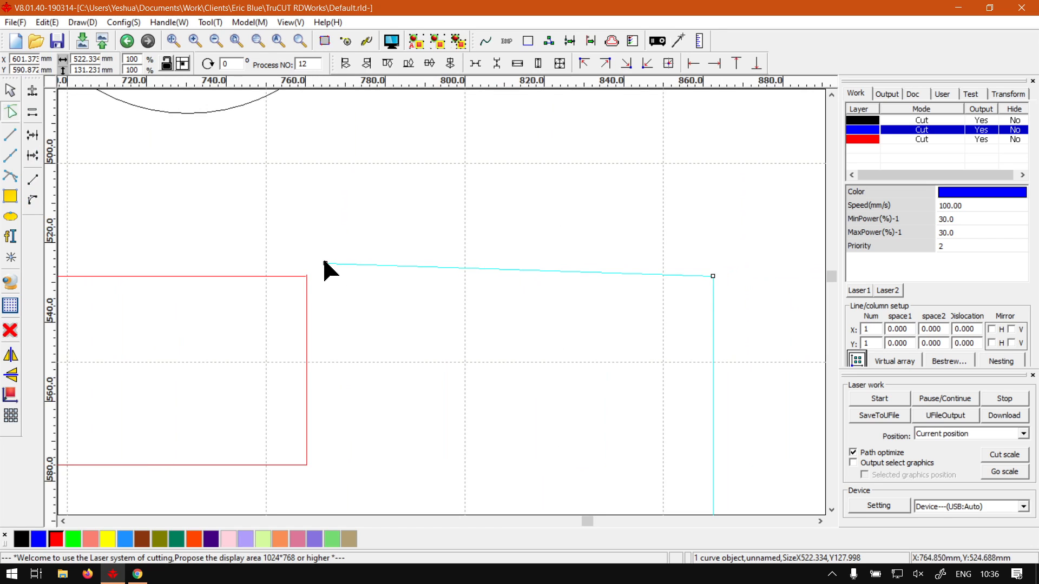
left_click_drag(325, 263, 306, 276)
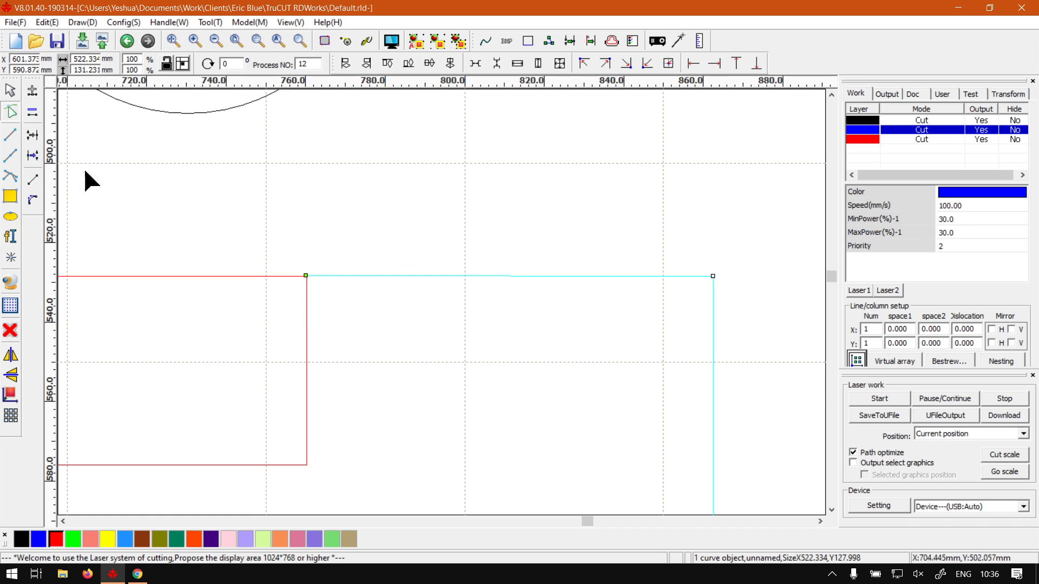
Step: Assign the two mouth outline segments running along the upper edges of both teeth to the black layer
left_click(10, 90)
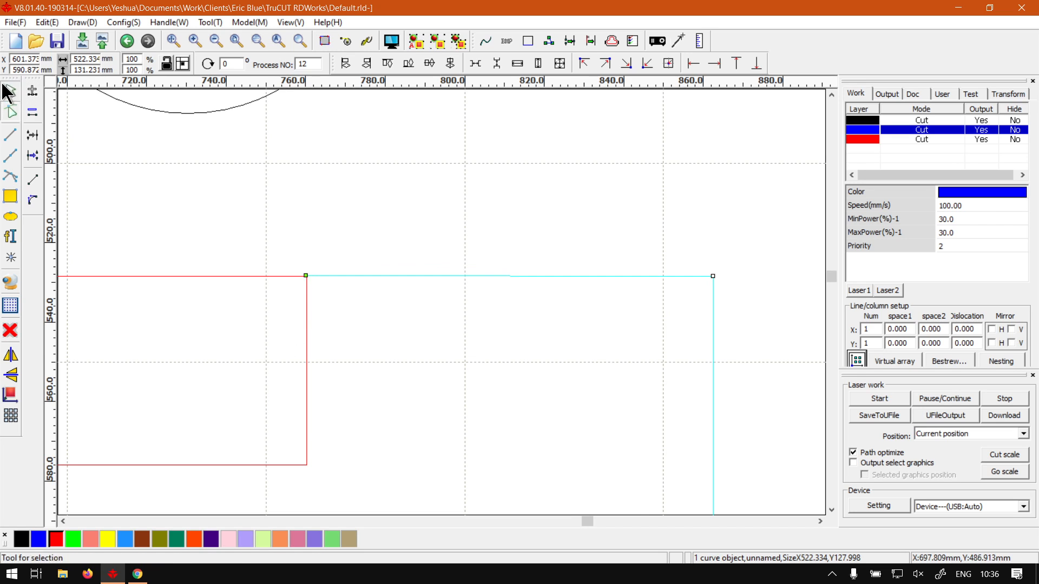
left_click(239, 276)
scroll(375, 429, "down", 3)
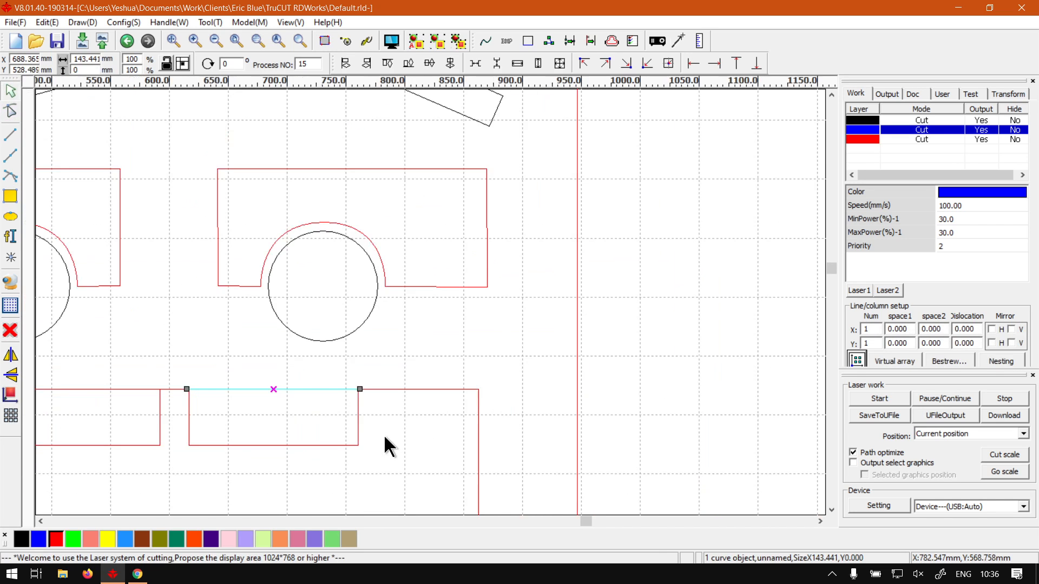
left_click_drag(582, 520, 559, 519)
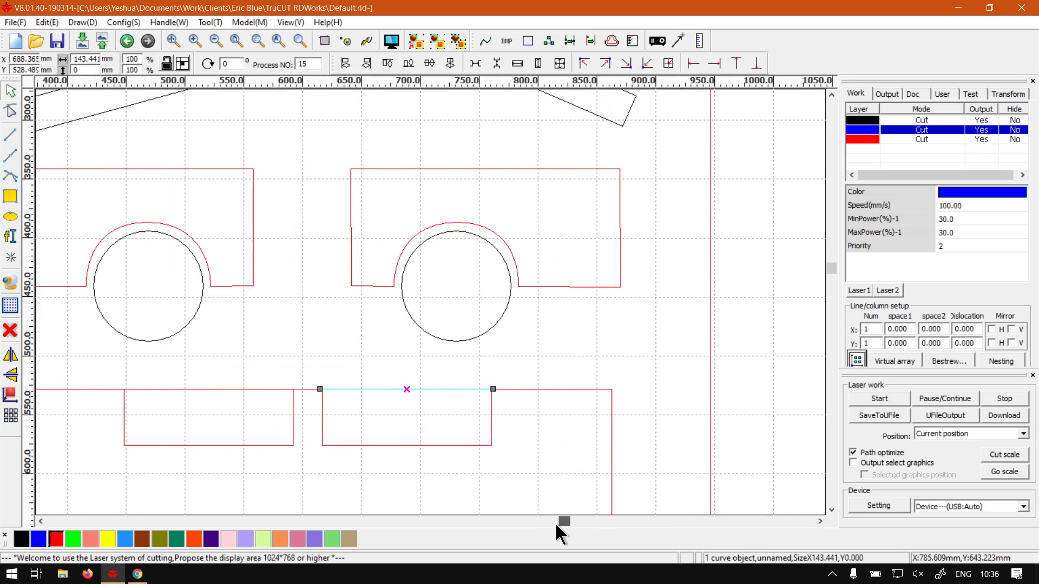
left_click_drag(559, 519, 540, 520)
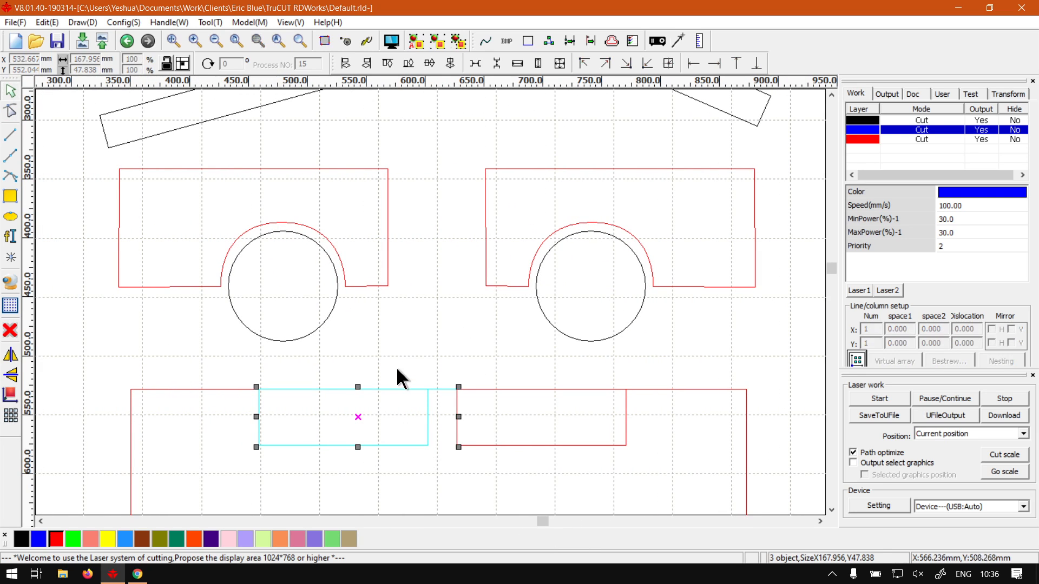
left_click(400, 378)
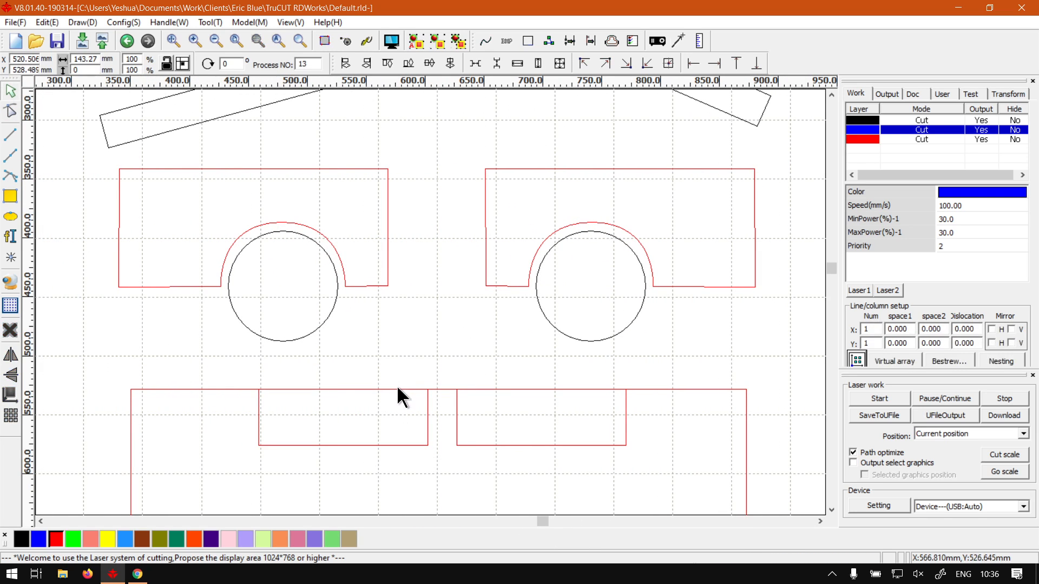
left_click(397, 388)
left_click(489, 389, "shift")
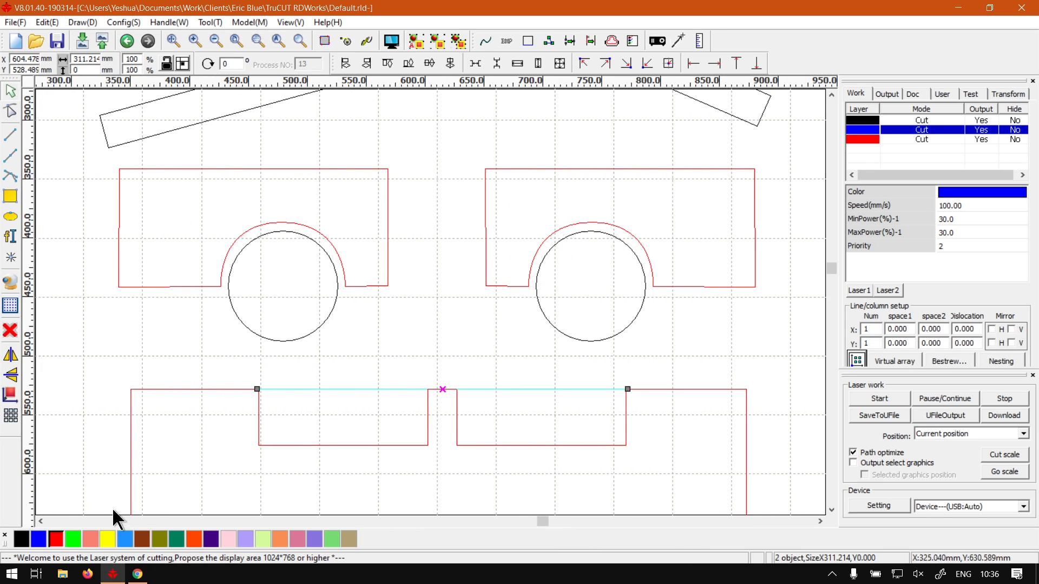
left_click(22, 538)
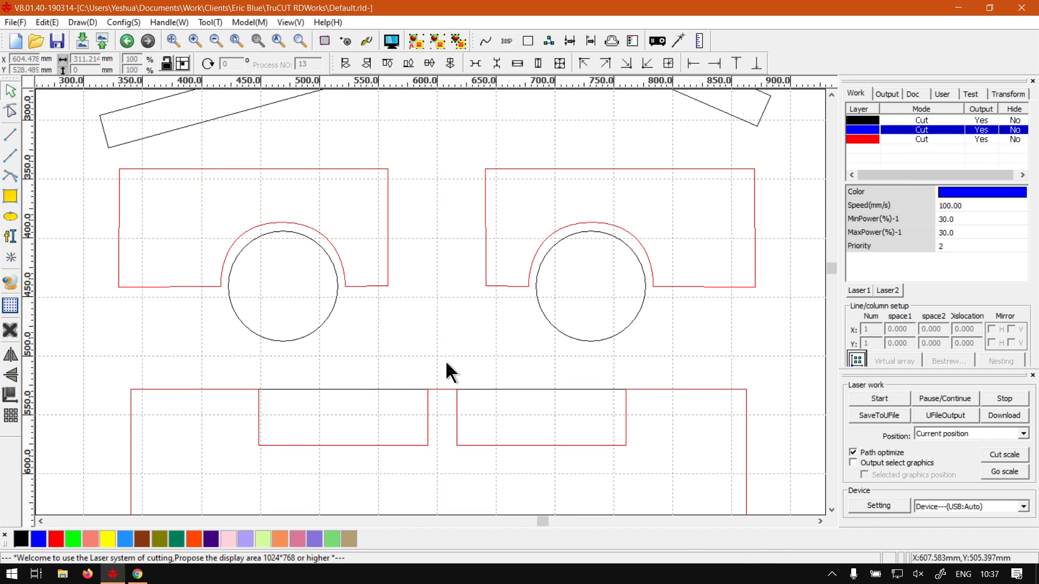
Step: Review the complete design on the full work area and switch to the softwaretraining.co.za site in Chrome
scroll(449, 362, "down", 1)
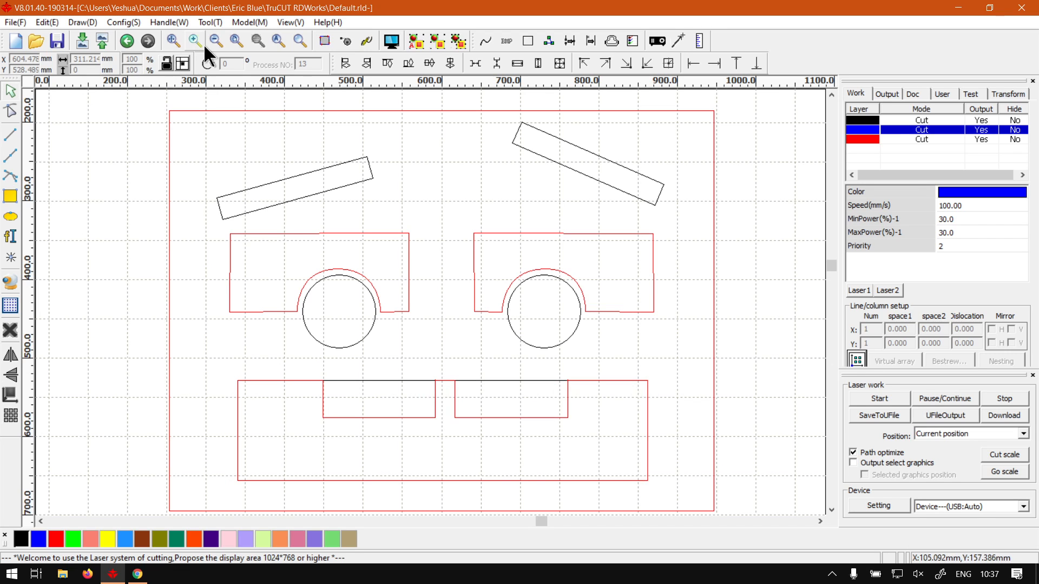
left_click(233, 41)
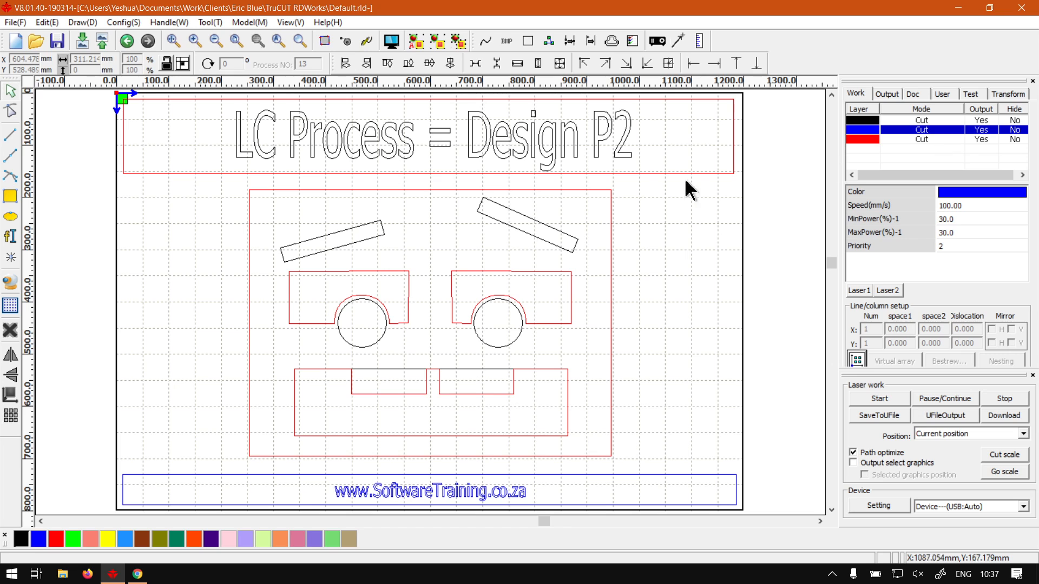
left_click(137, 574)
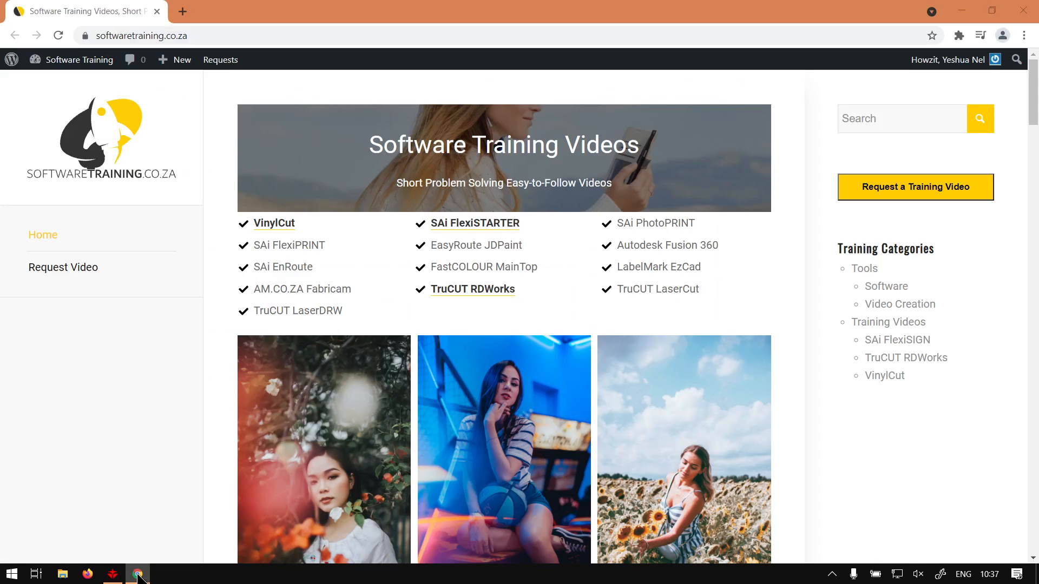